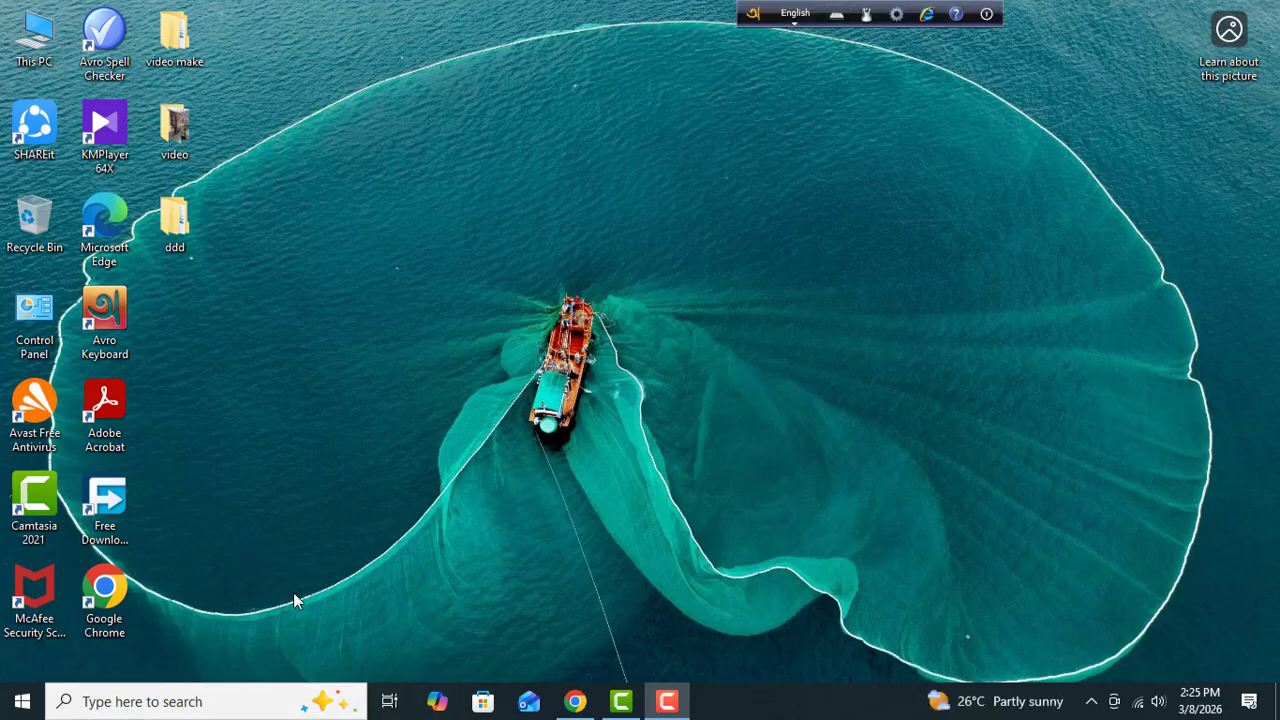
Open Google Chrome, search for "mymensingh education board" and go to the board's official website
{"action": "double_click", "coordinate": [110, 590]}
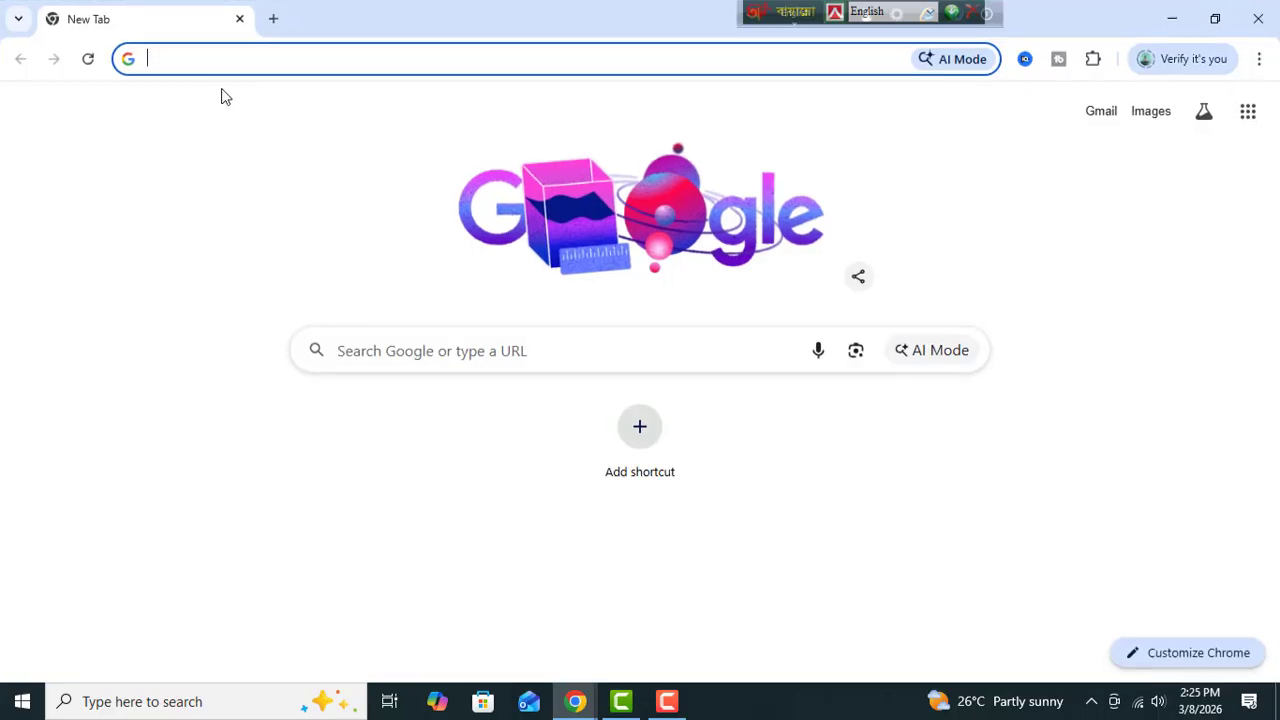
{"action": "left_click", "coordinate": [207, 57]}
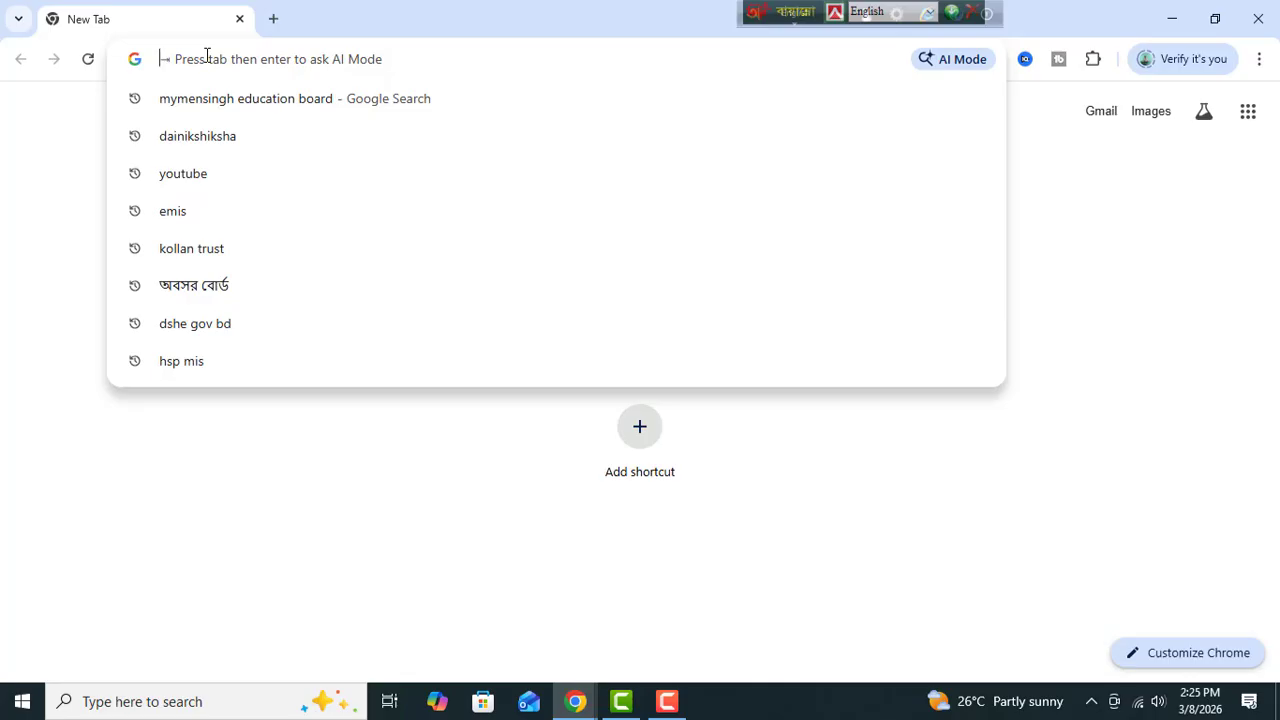
{"action": "type", "text": "mymensingheducationboard.gov.bd"}
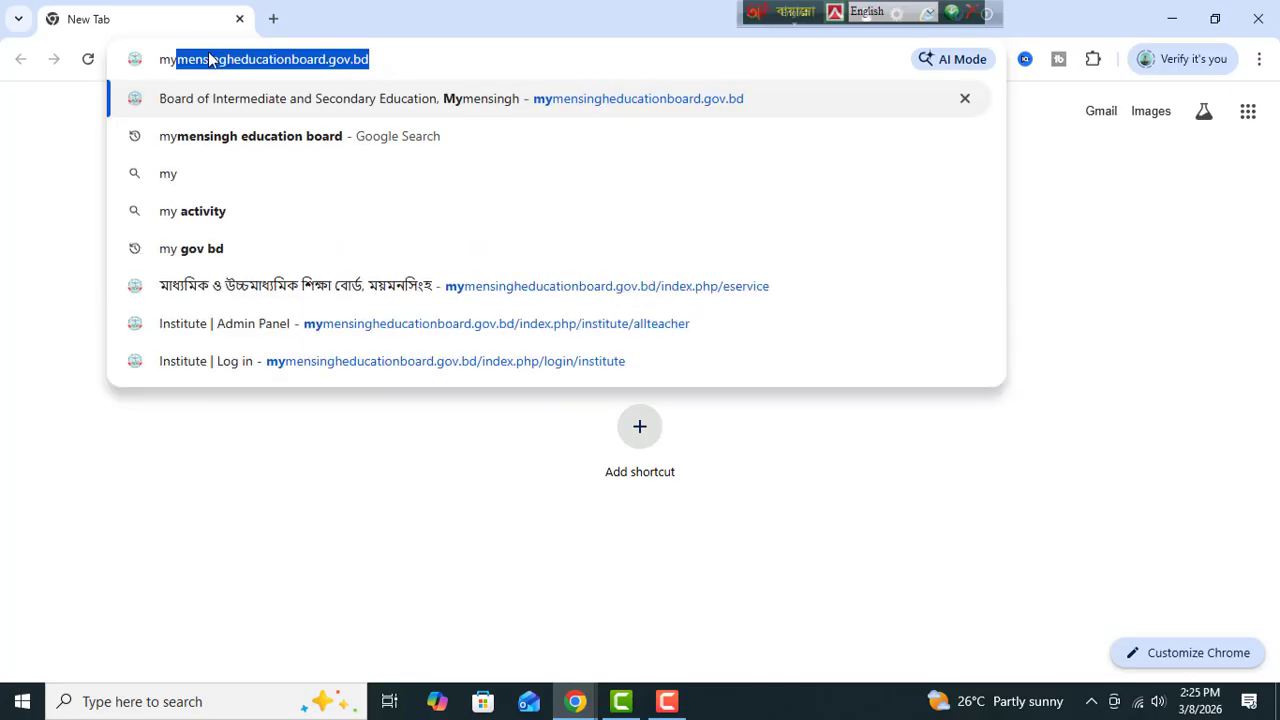
{"action": "left_click", "coordinate": [262, 141]}
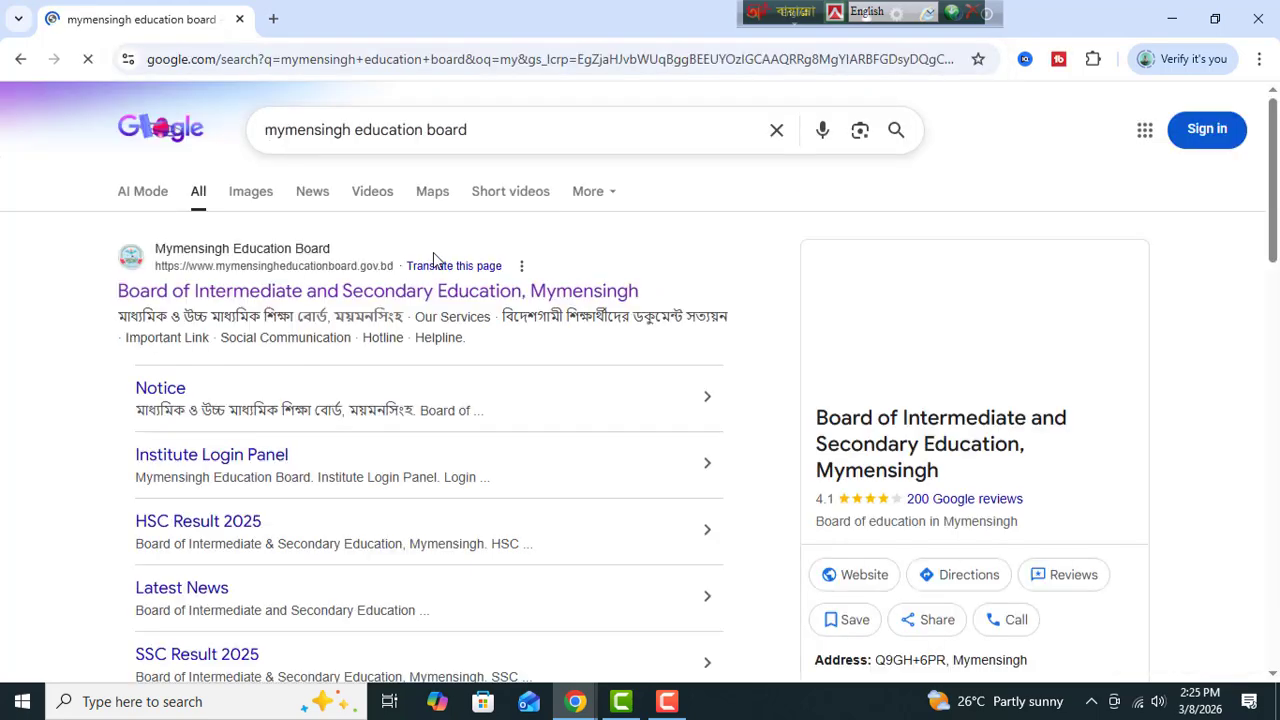
{"action": "left_click", "coordinate": [212, 297]}
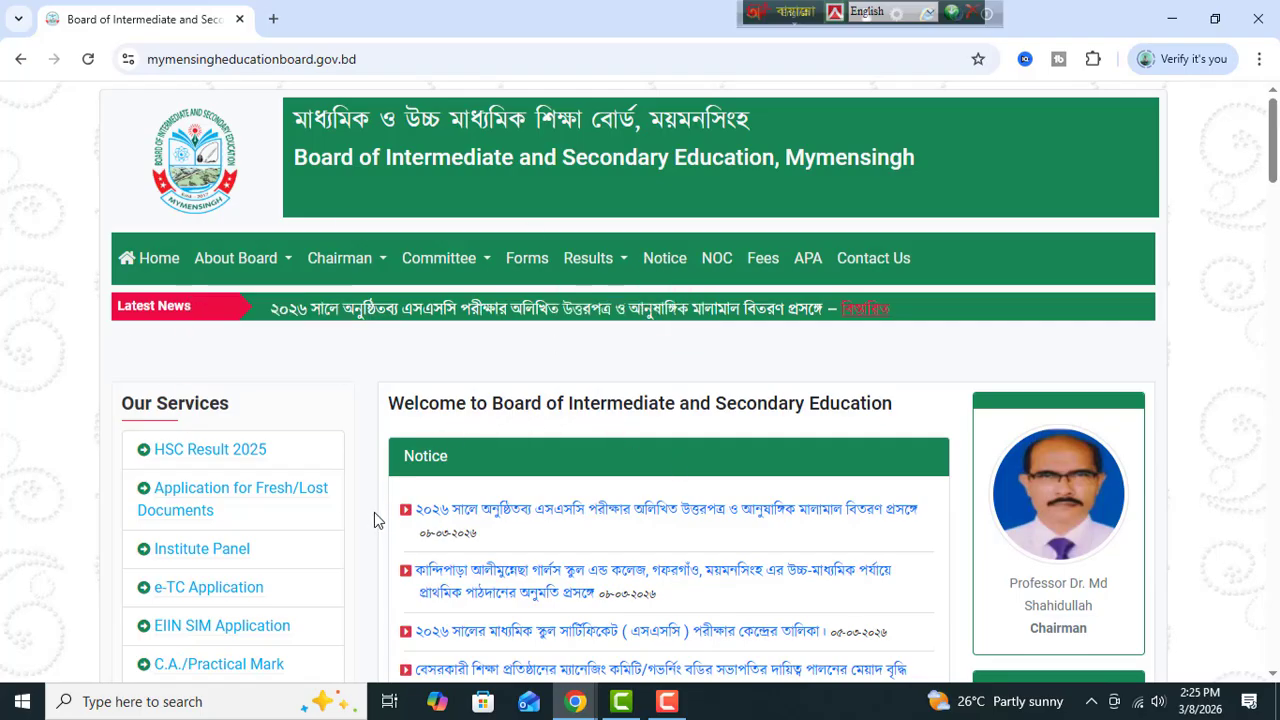
Open the ই-সেবা page from the board website's list of services
{"action": "scroll", "coordinate": [374, 512], "scroll_direction": "down", "scroll_amount": 4}
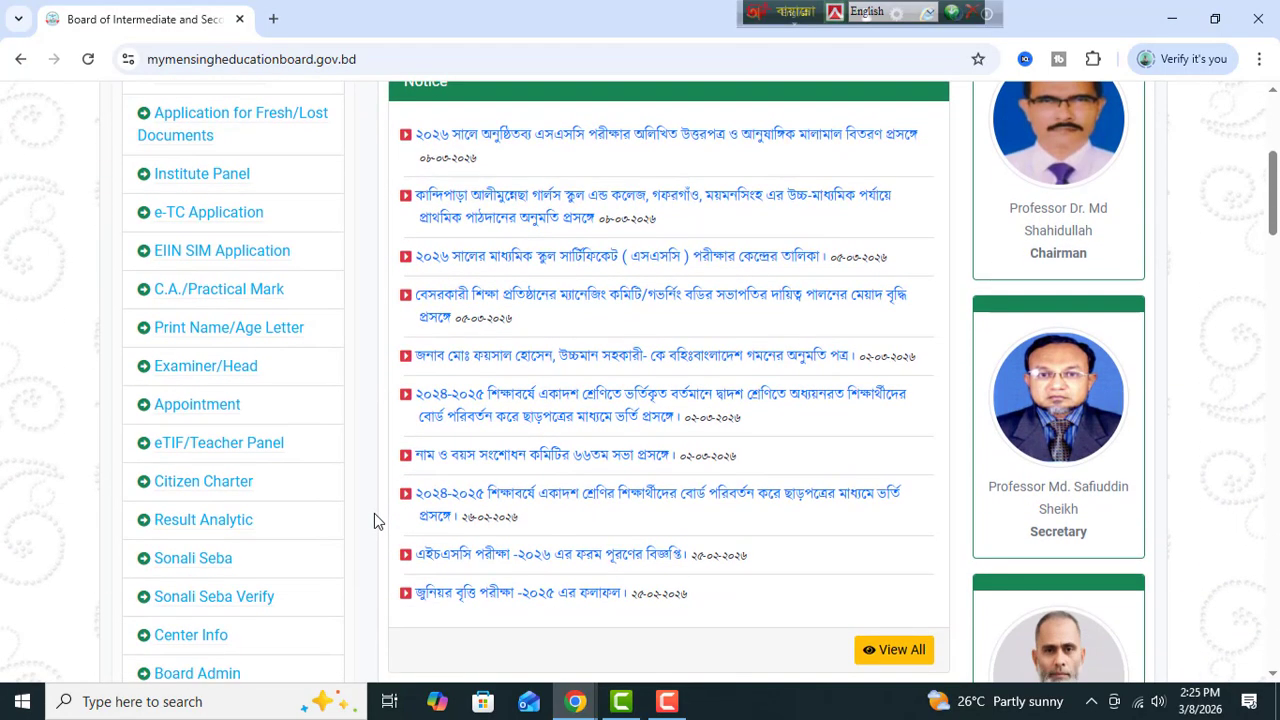
{"action": "scroll", "coordinate": [374, 520], "scroll_direction": "down", "scroll_amount": 1}
{"action": "scroll", "coordinate": [374, 514], "scroll_direction": "up", "scroll_amount": 1}
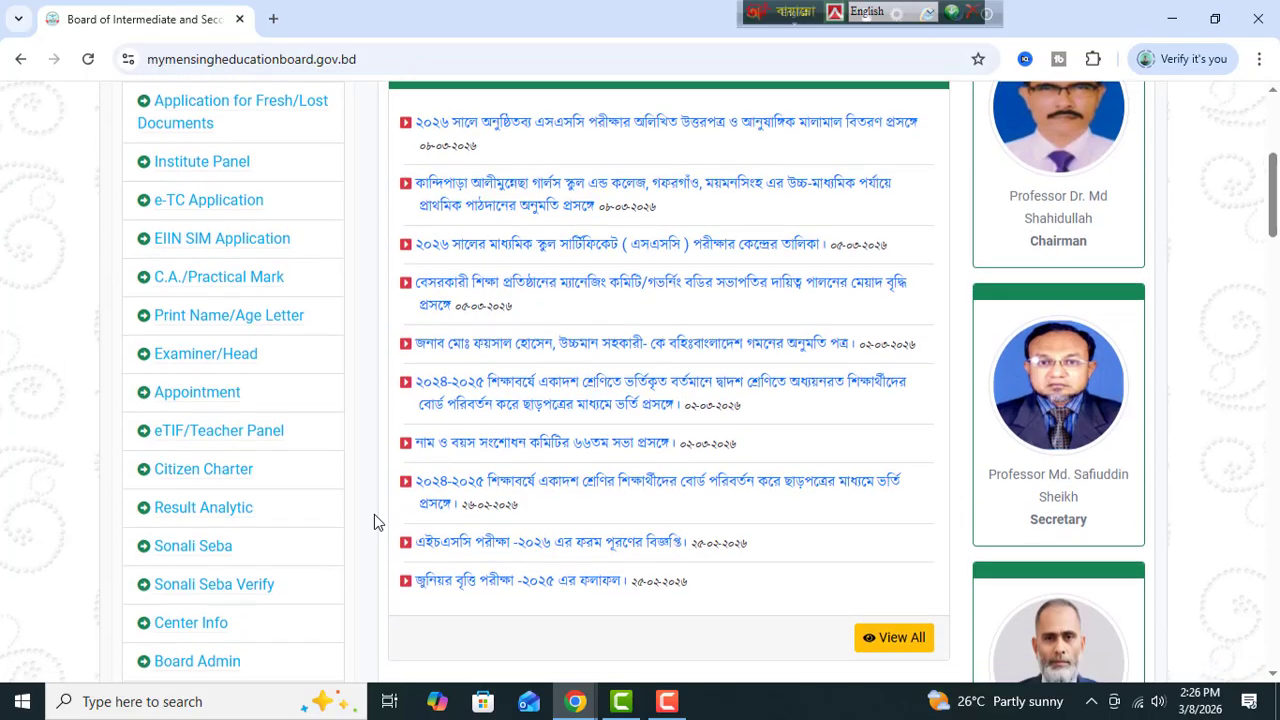
{"action": "scroll", "coordinate": [374, 514], "scroll_direction": "down", "scroll_amount": 2}
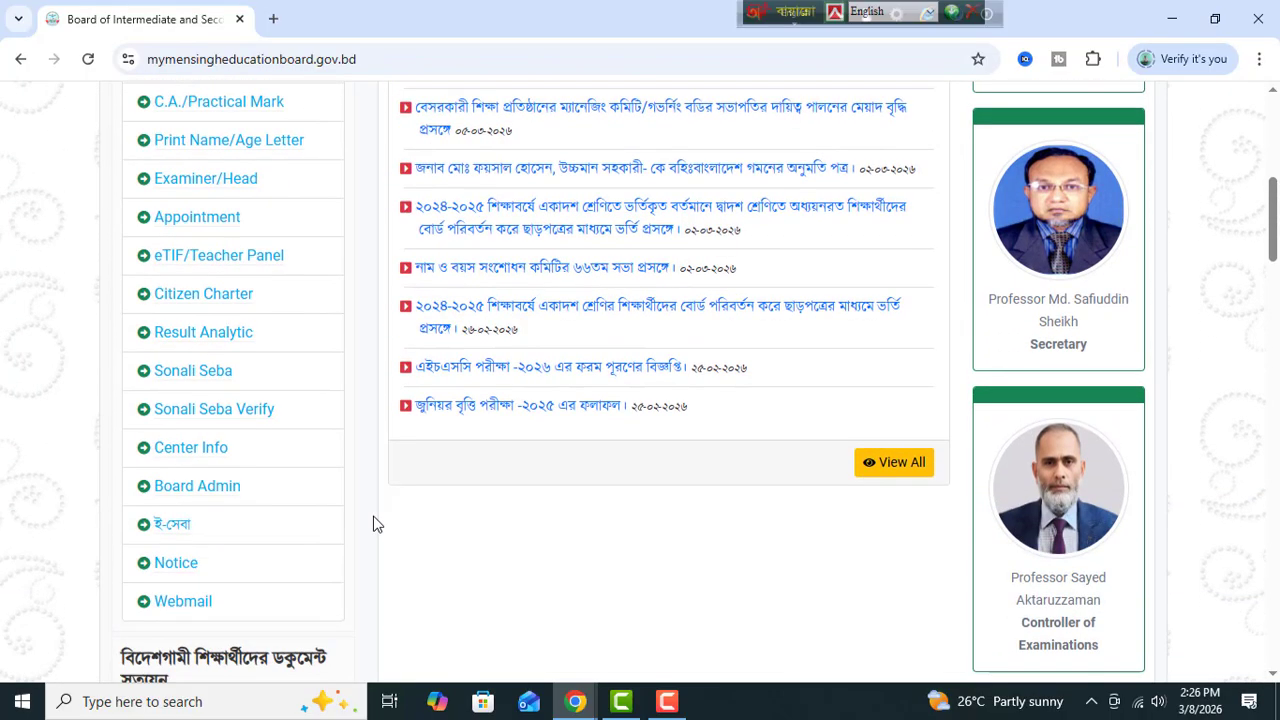
{"action": "left_click", "coordinate": [178, 526]}
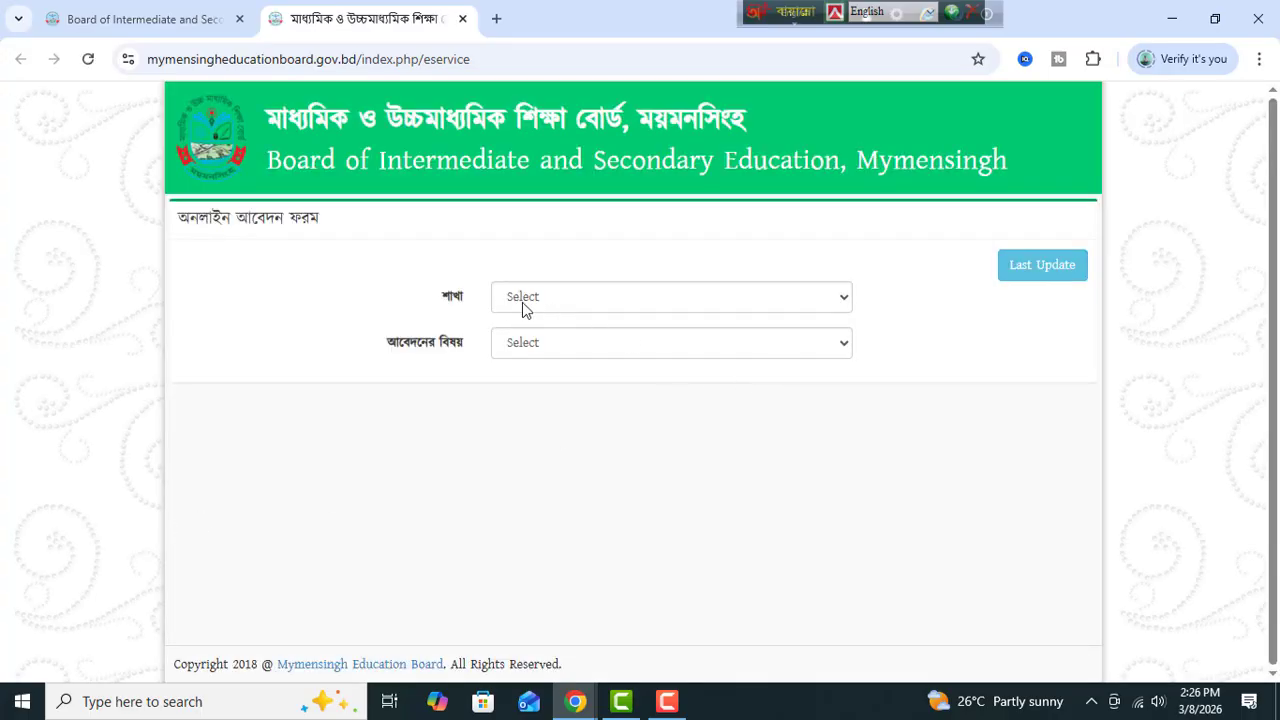
Choose বিদ্যালয় শাখা and the subject সংস্থা পরিচালিত বিশেষ কমিটি অনুমোদনের আবেদন (৪৯/১ ধারা অনুযায়ী), and proceed to the application form
{"action": "left_click", "coordinate": [575, 302]}
{"action": "left_click", "coordinate": [588, 357]}
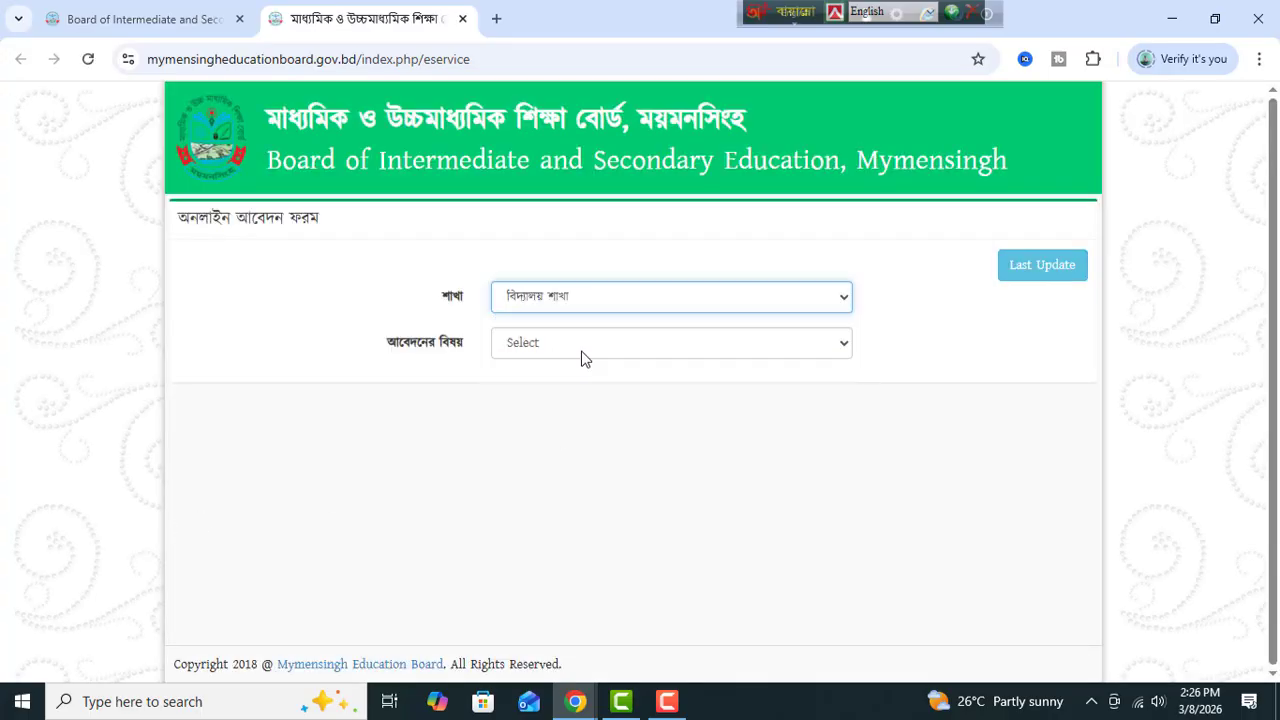
{"action": "left_click", "coordinate": [571, 352]}
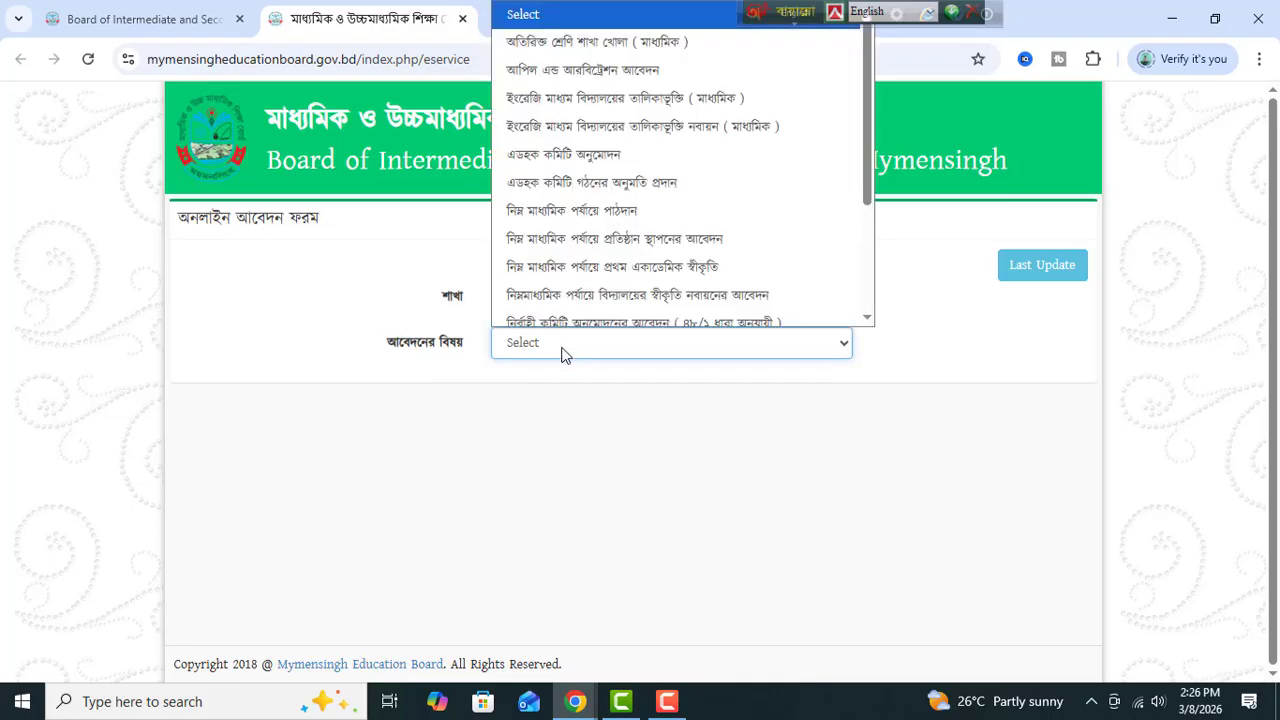
{"action": "scroll", "coordinate": [638, 252], "scroll_direction": "down", "scroll_amount": 3}
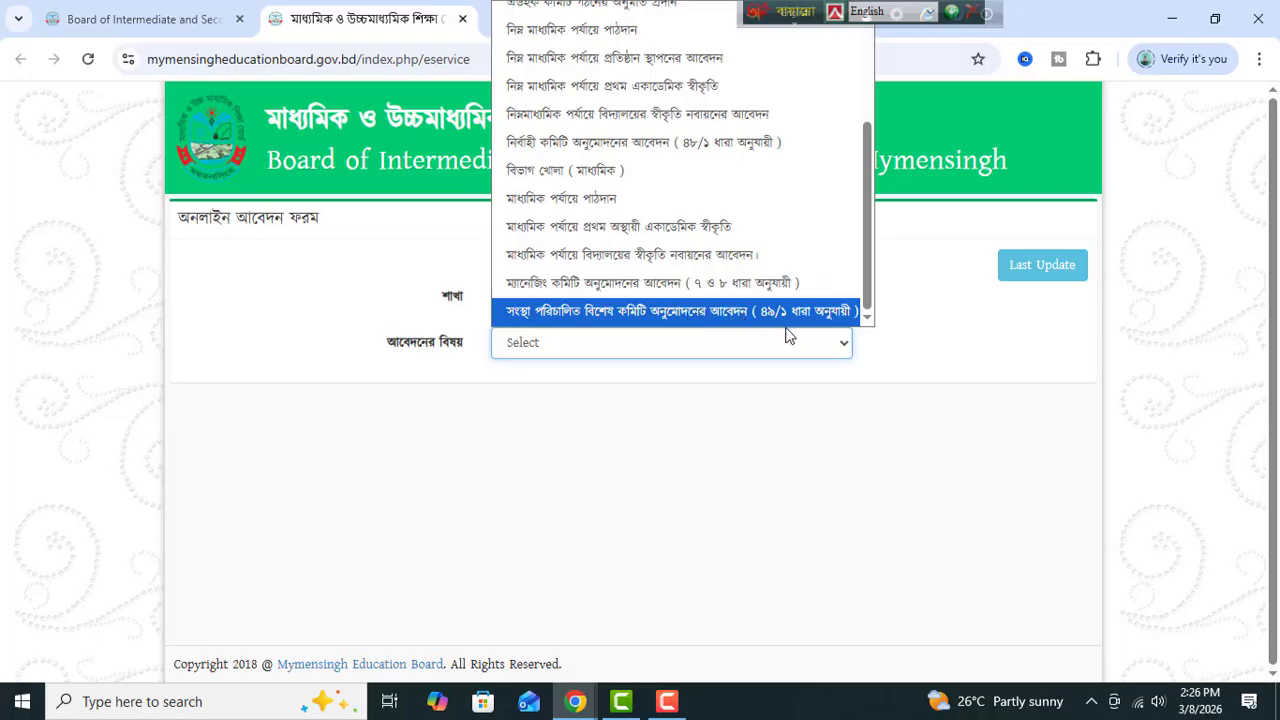
{"action": "left_click", "coordinate": [629, 309]}
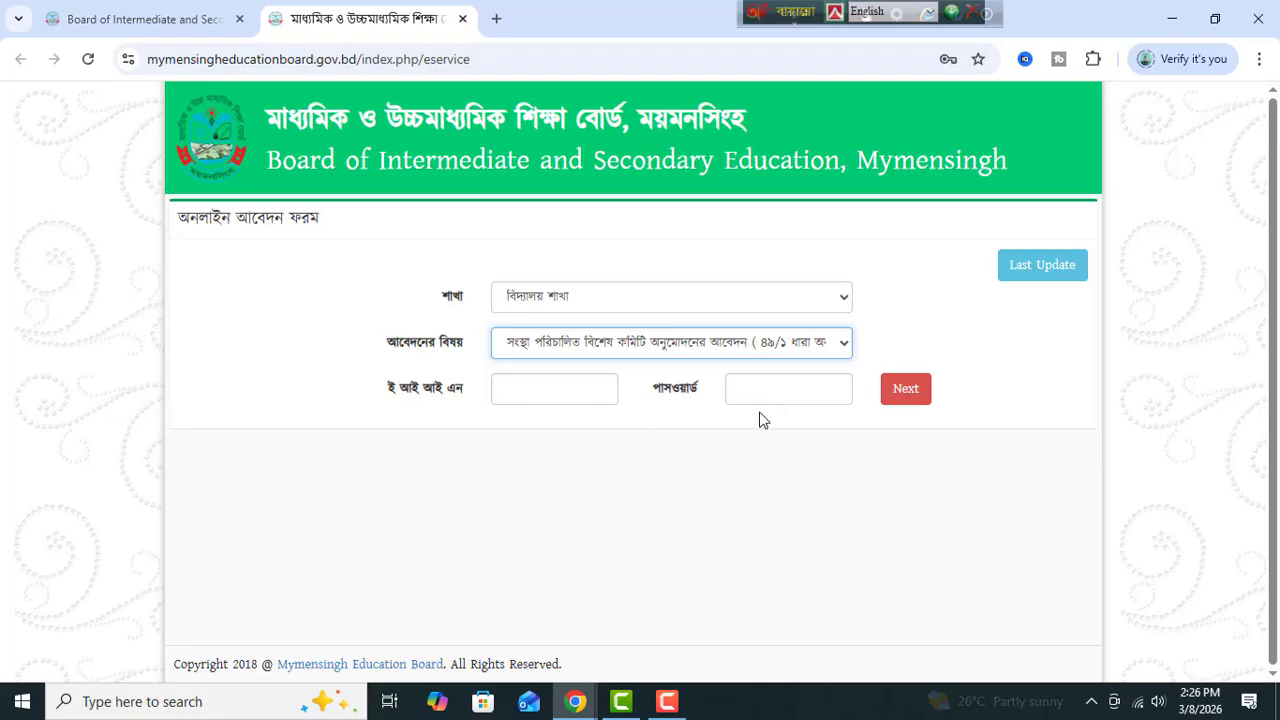
{"action": "left_click", "coordinate": [912, 398]}
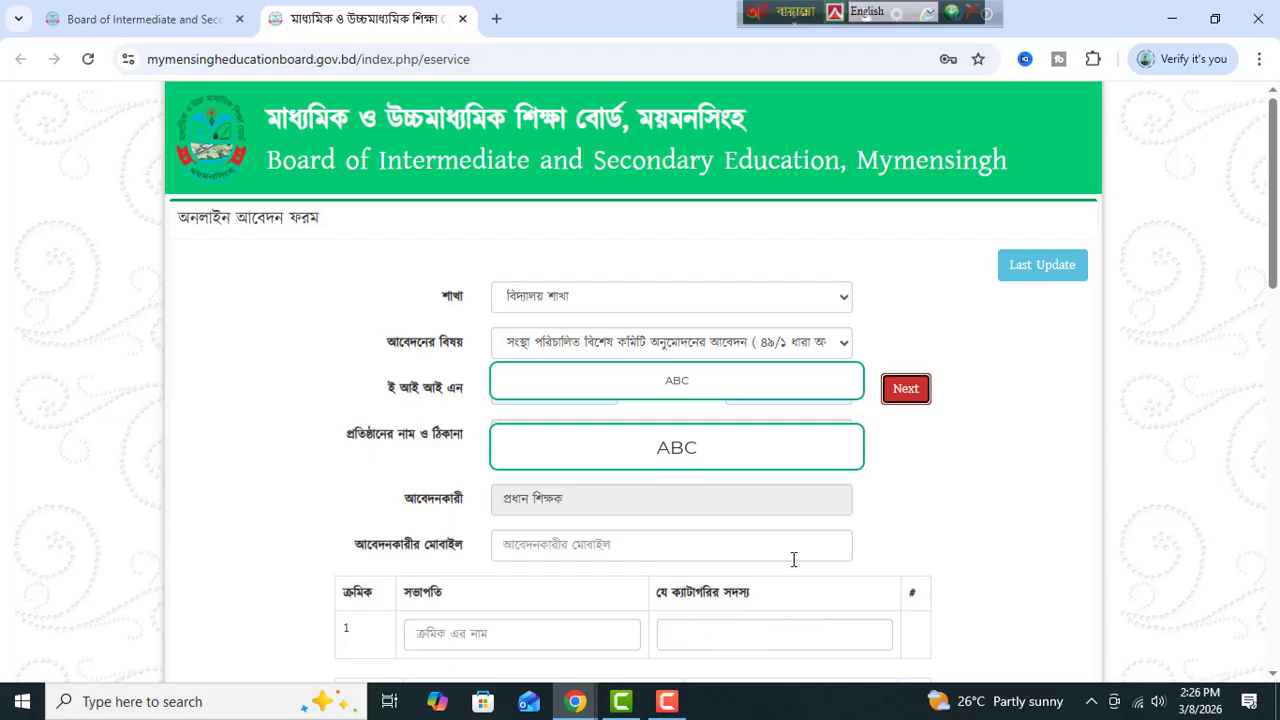
Examine the form's committee member tables, the relation and class options for guardian members, and the list of required attachments
{"action": "scroll", "coordinate": [786, 560], "scroll_direction": "down", "scroll_amount": 8}
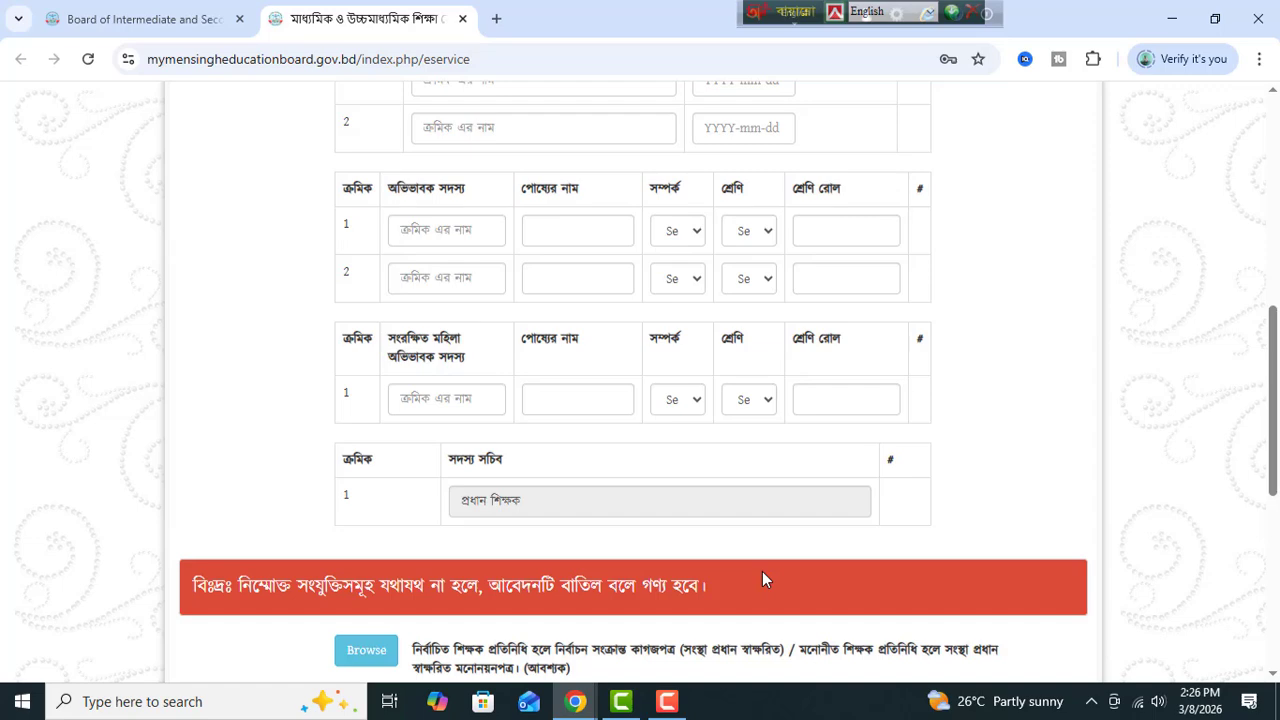
{"action": "scroll", "coordinate": [762, 572], "scroll_direction": "up", "scroll_amount": 1}
{"action": "scroll", "coordinate": [762, 578], "scroll_direction": "up", "scroll_amount": 1}
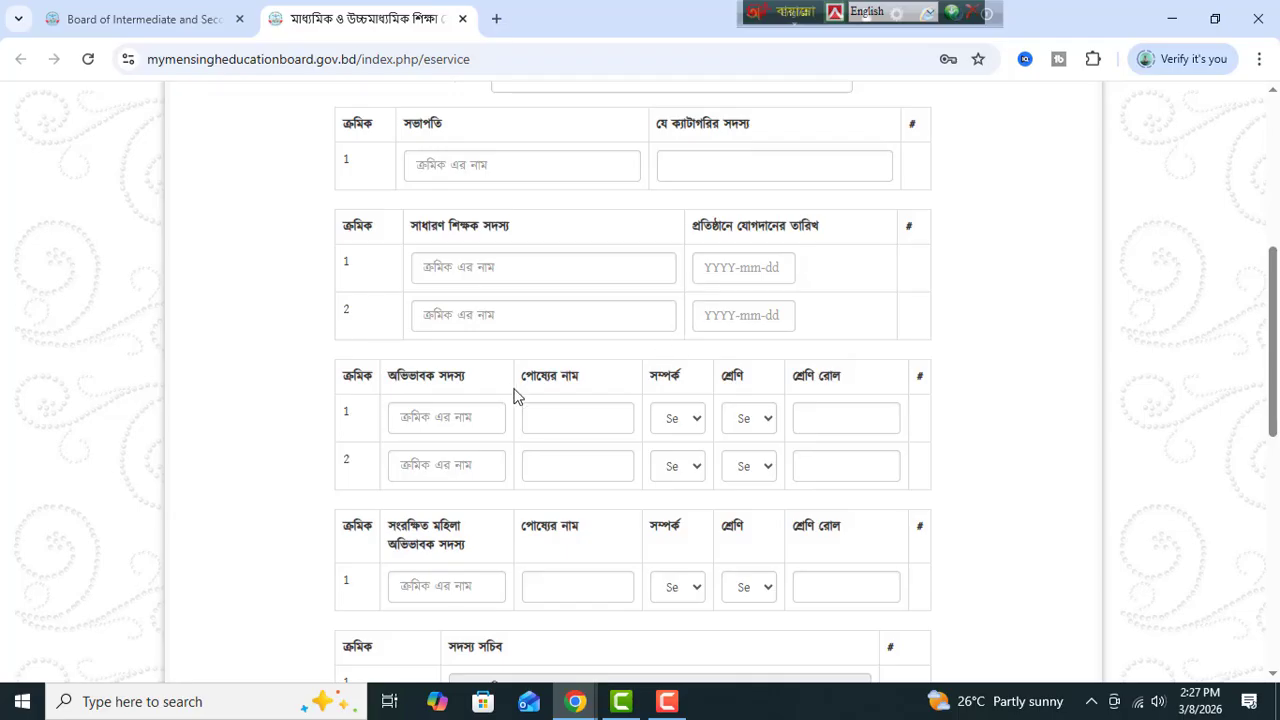
{"action": "scroll", "coordinate": [515, 396], "scroll_direction": "down", "scroll_amount": 1}
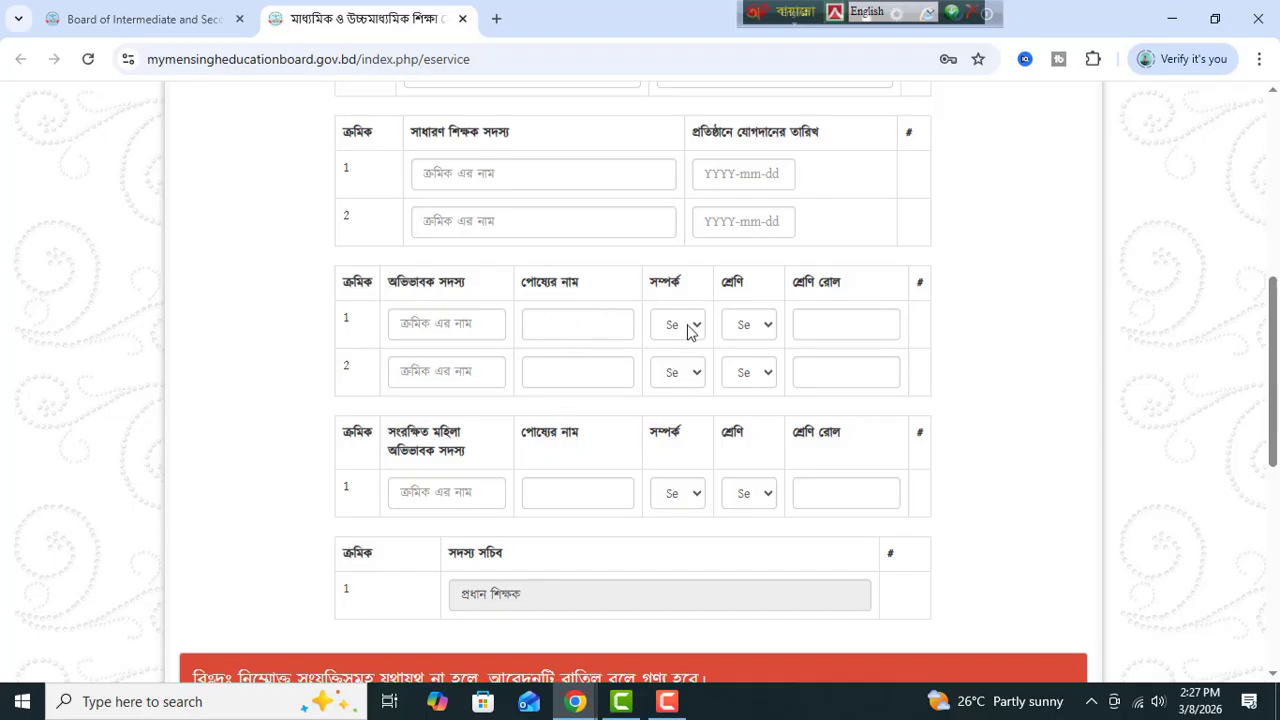
{"action": "left_click", "coordinate": [752, 330]}
{"action": "left_click", "coordinate": [752, 330]}
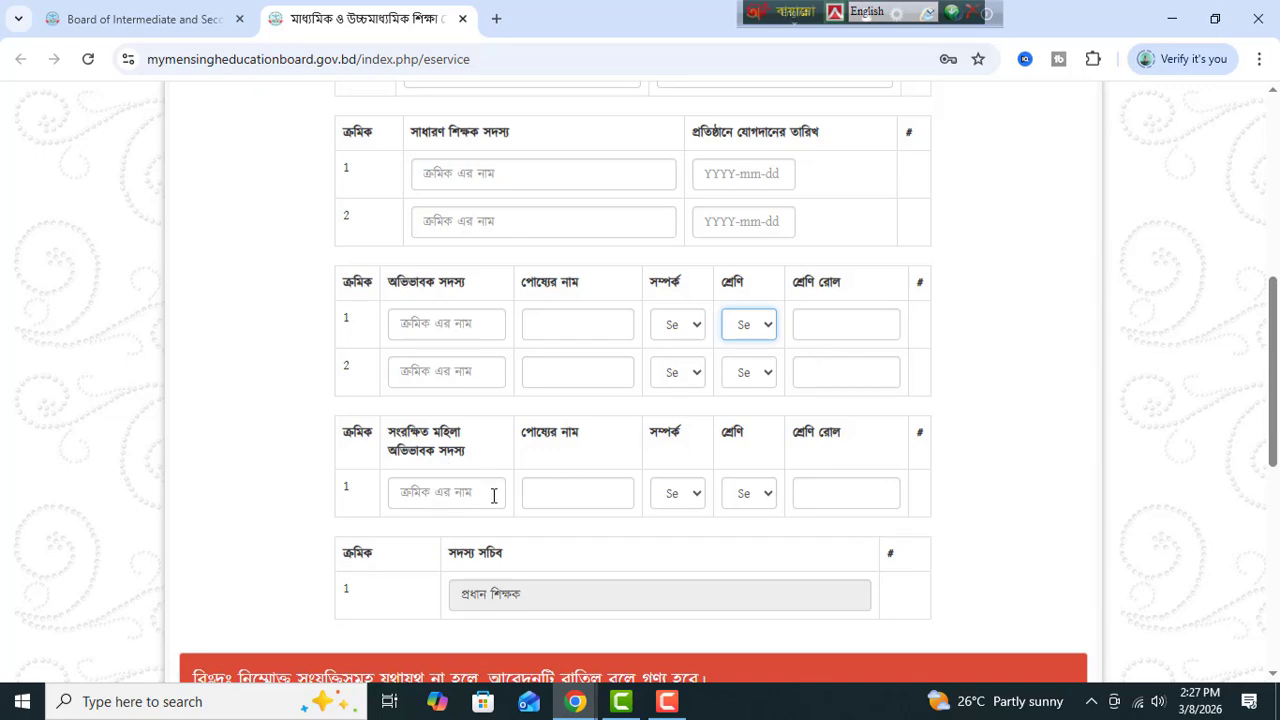
{"action": "scroll", "coordinate": [493, 495], "scroll_direction": "down", "scroll_amount": 1}
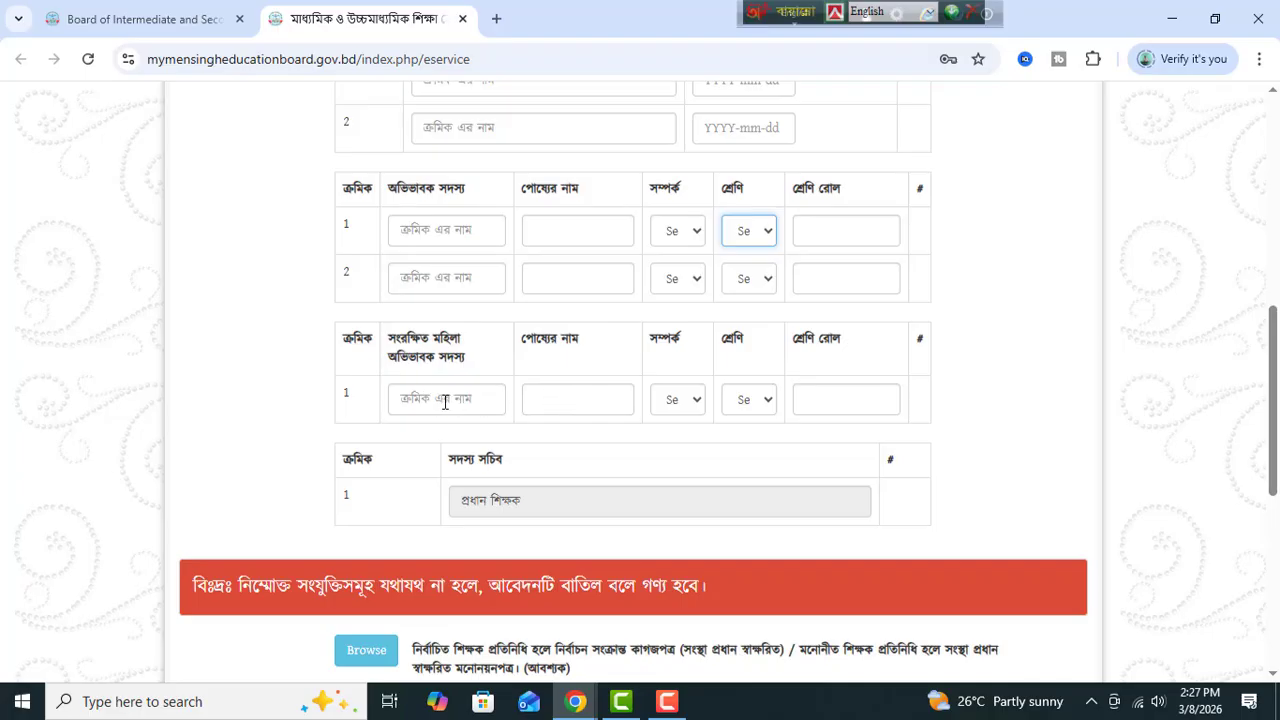
{"action": "left_click", "coordinate": [688, 405]}
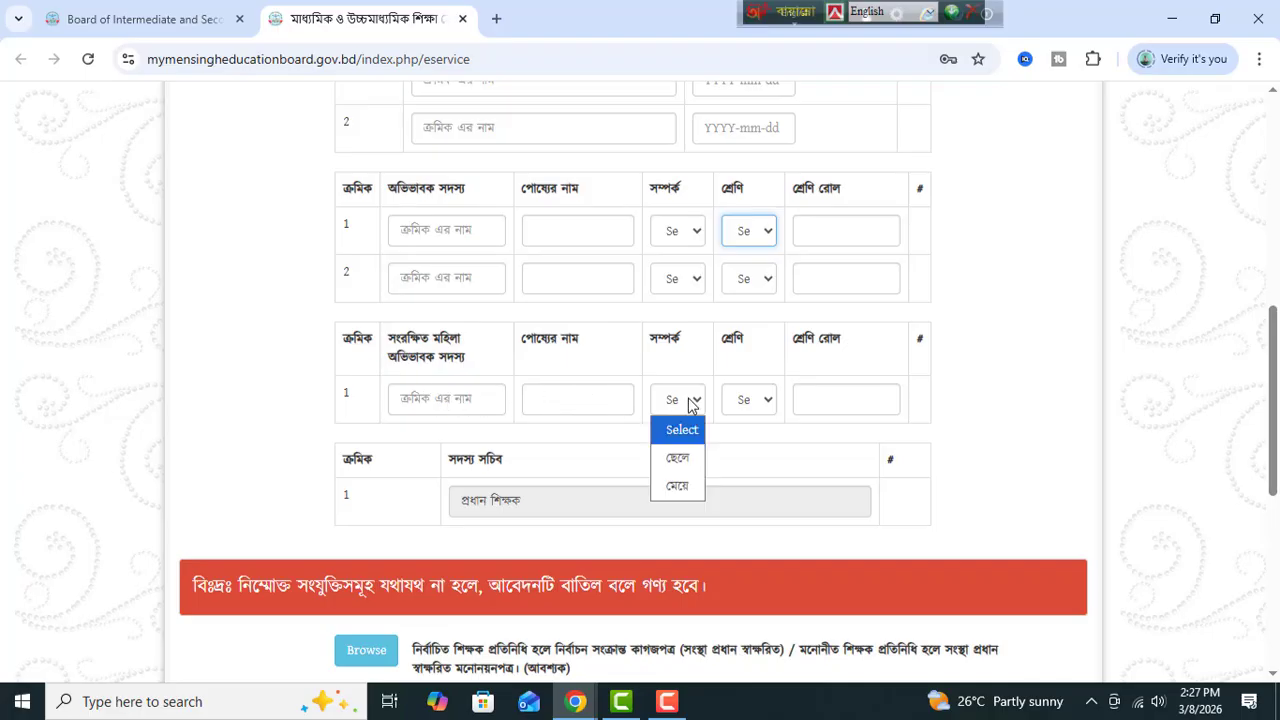
{"action": "left_click", "coordinate": [688, 405]}
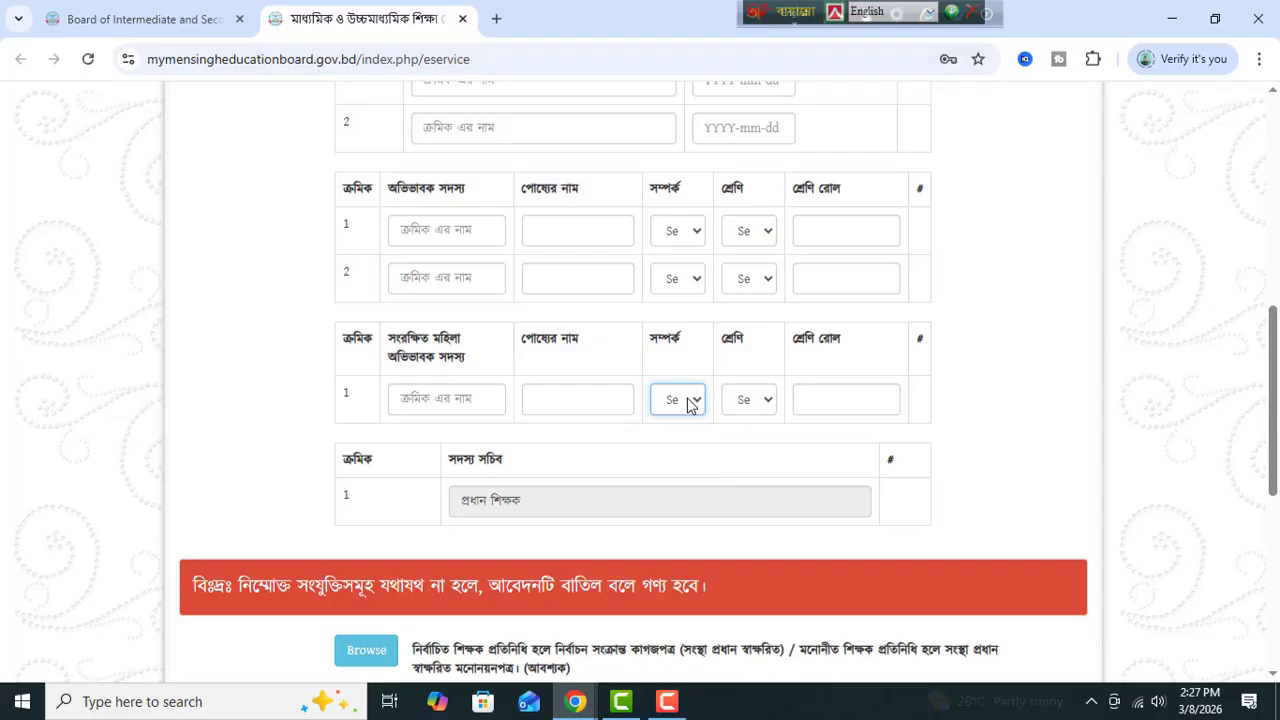
{"action": "left_click", "coordinate": [750, 405]}
{"action": "left_click", "coordinate": [750, 405]}
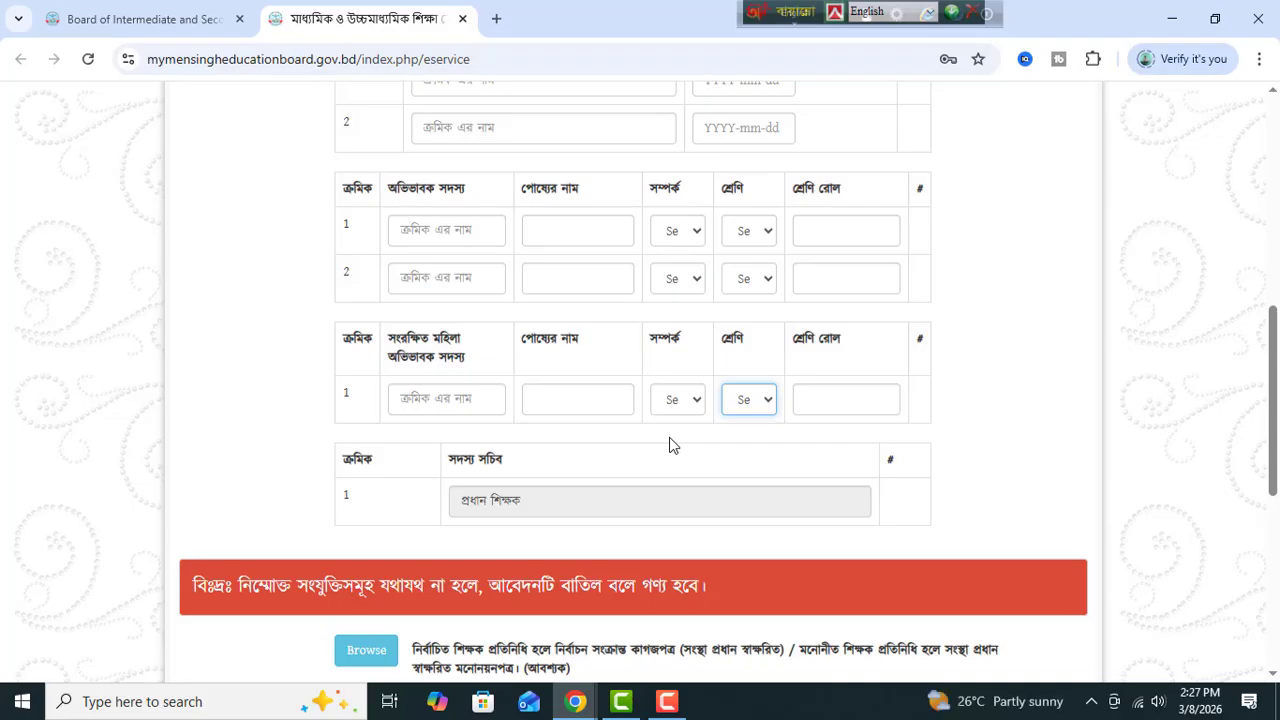
{"action": "scroll", "coordinate": [670, 445], "scroll_direction": "down", "scroll_amount": 1}
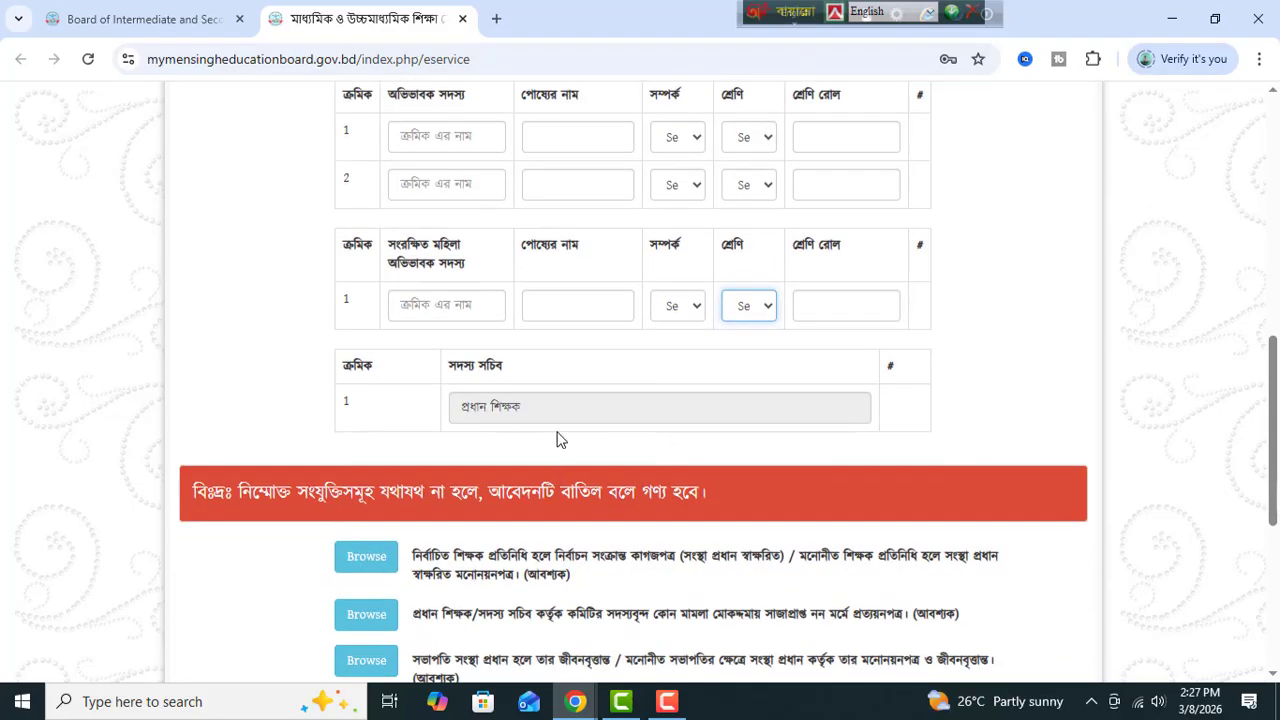
{"action": "scroll", "coordinate": [560, 437], "scroll_direction": "down", "scroll_amount": 3}
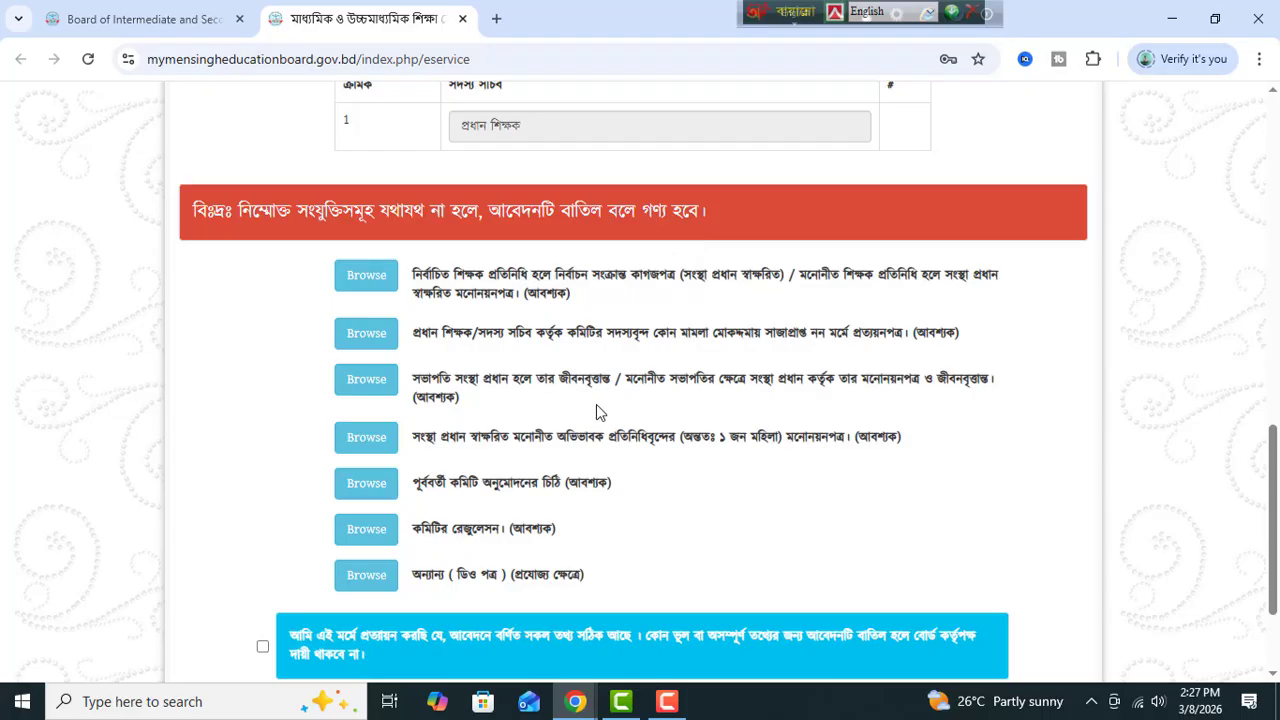
{"action": "scroll", "coordinate": [596, 404], "scroll_direction": "down", "scroll_amount": 1}
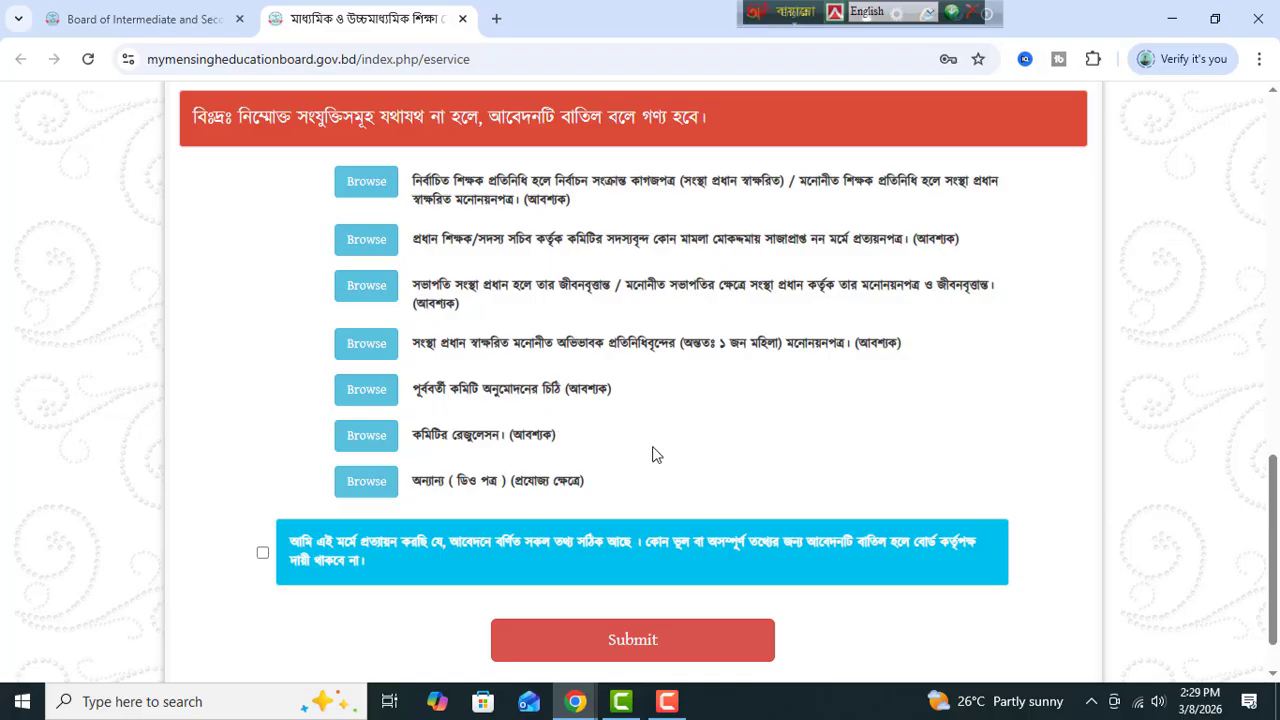
{"action": "left_click", "coordinate": [367, 184]}
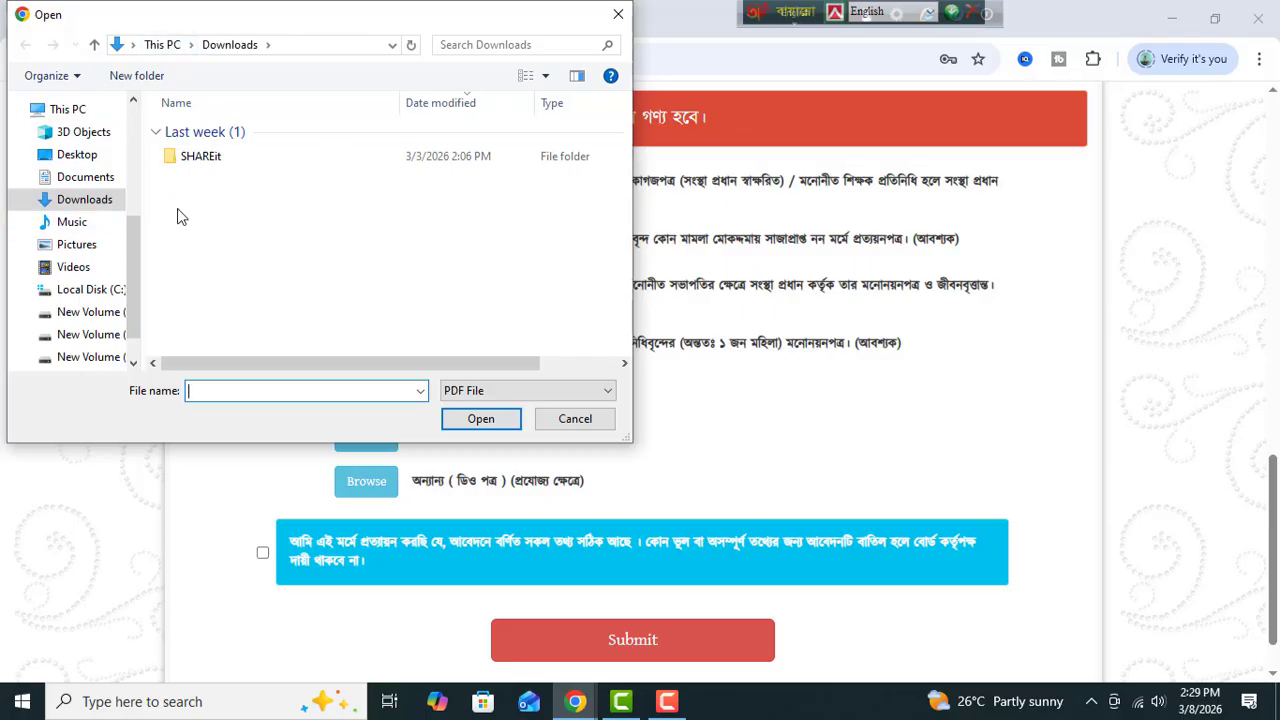
{"action": "left_click", "coordinate": [80, 156]}
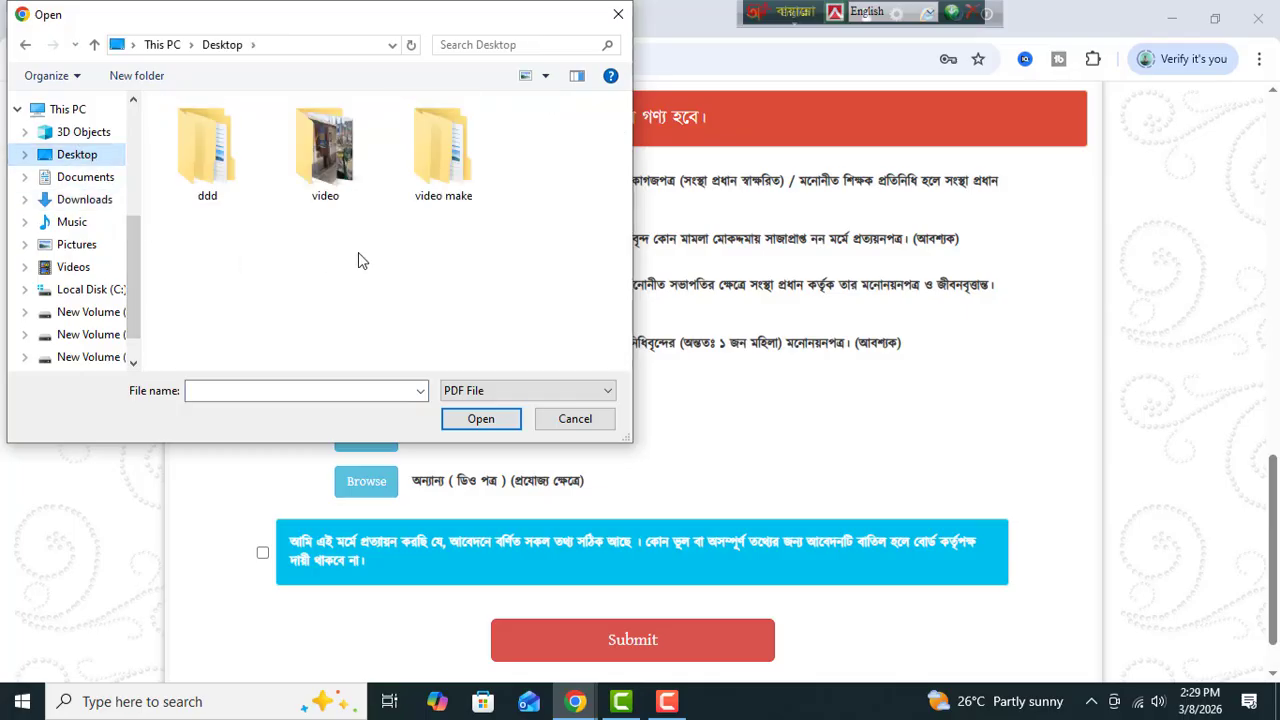
{"action": "left_click", "coordinate": [573, 418]}
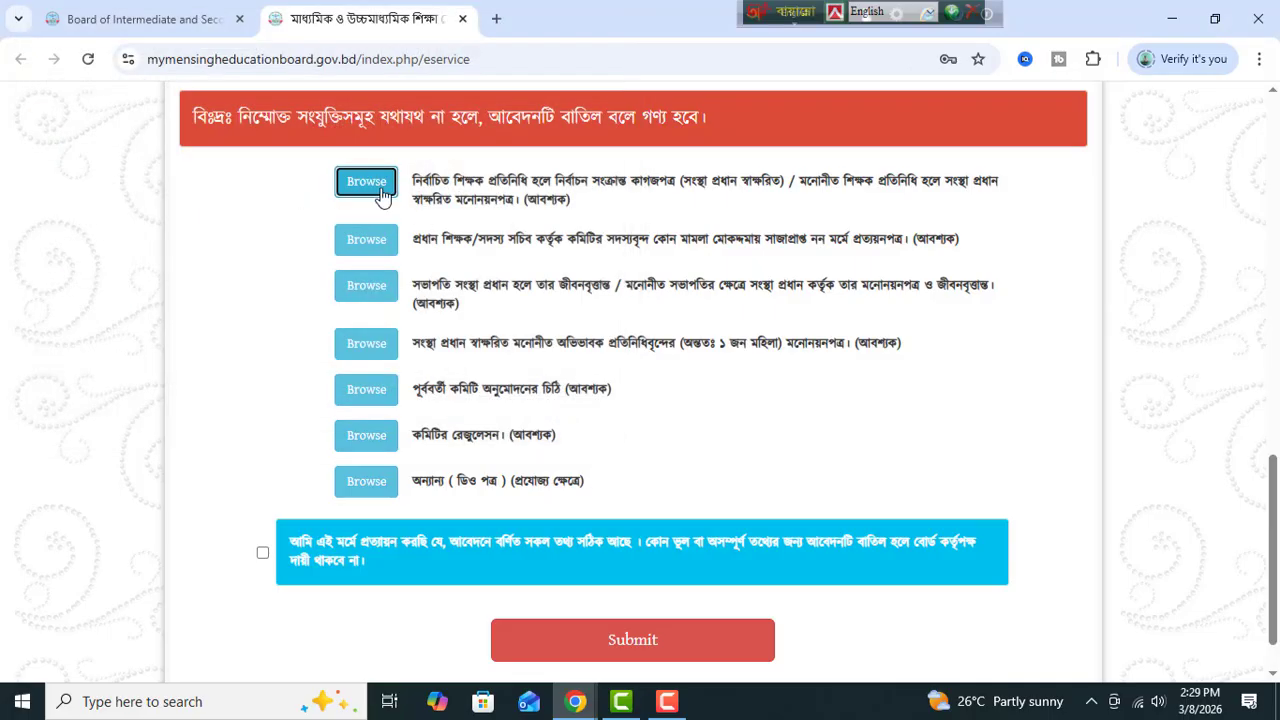
{"action": "left_click", "coordinate": [365, 245]}
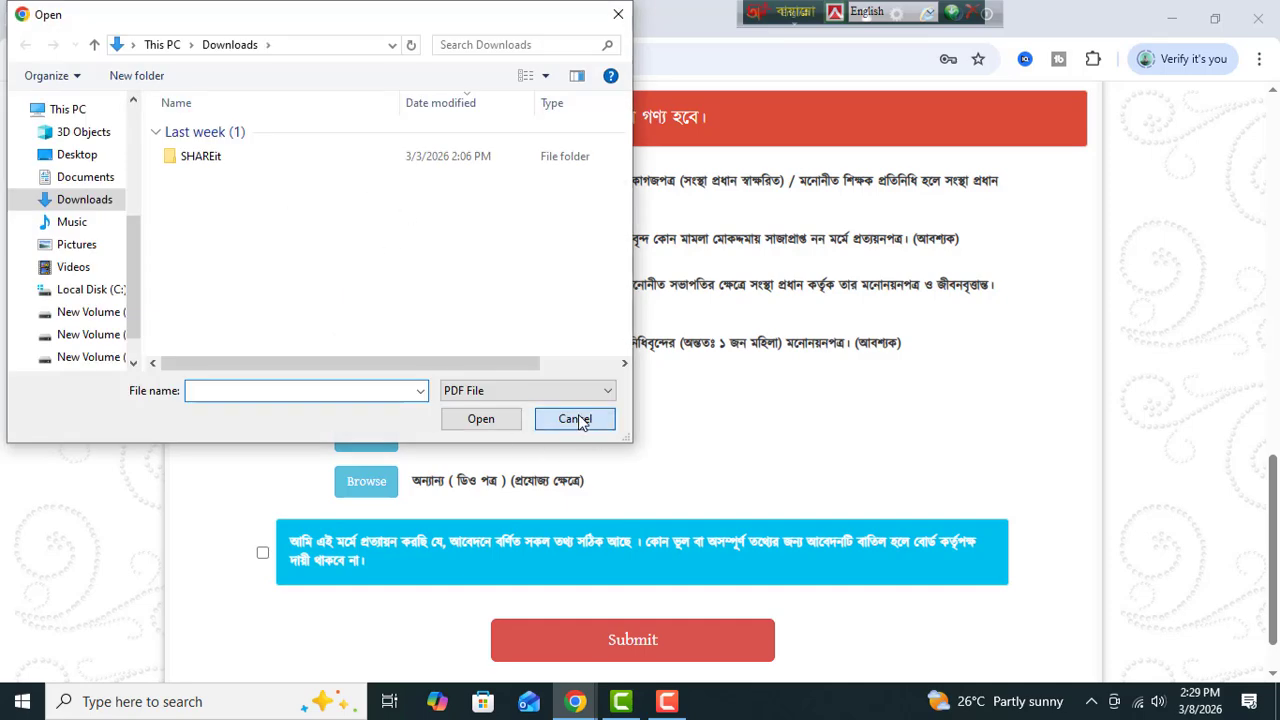
{"action": "left_click", "coordinate": [577, 419]}
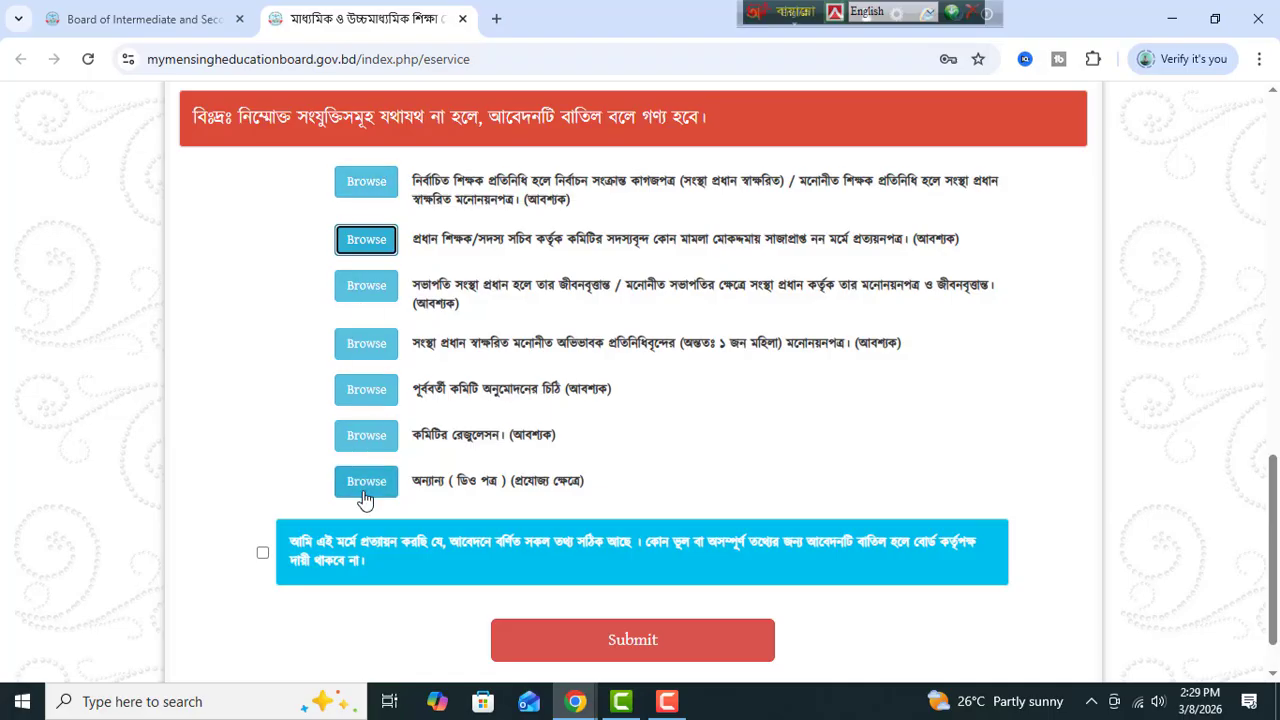
{"action": "scroll", "coordinate": [365, 500], "scroll_direction": "down", "scroll_amount": 1}
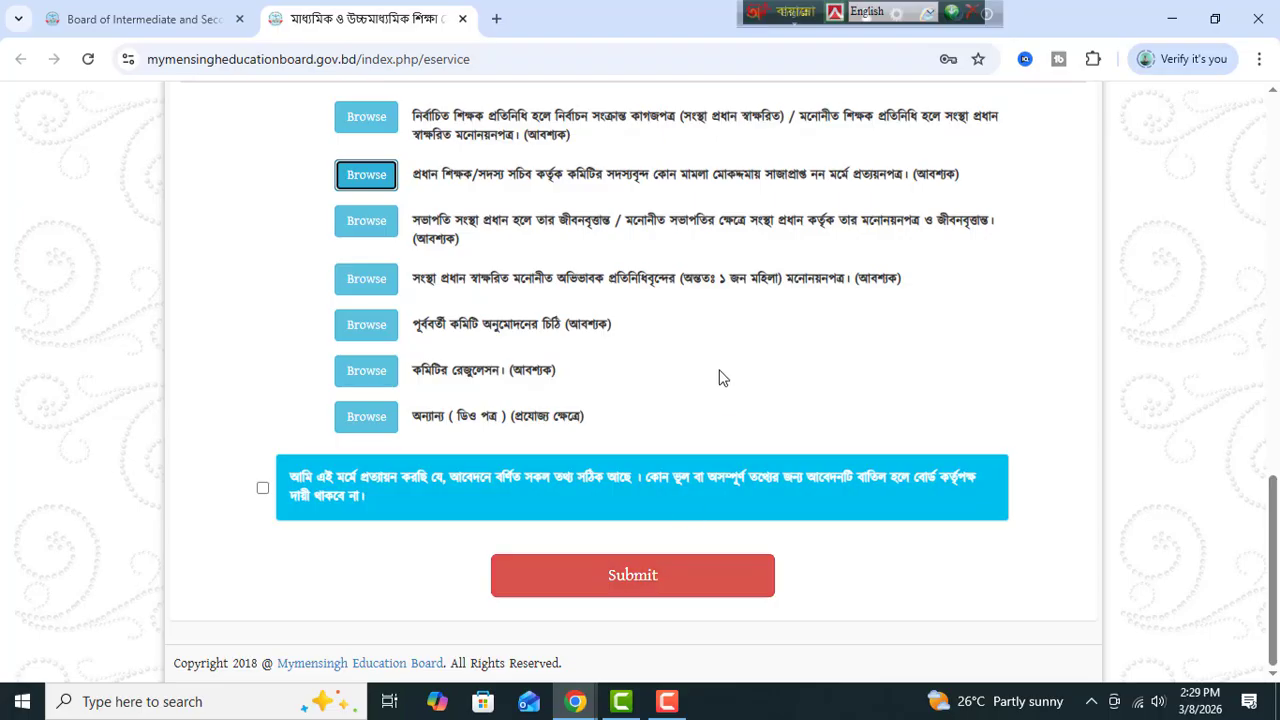
{"action": "scroll", "coordinate": [713, 380], "scroll_direction": "up", "scroll_amount": 1}
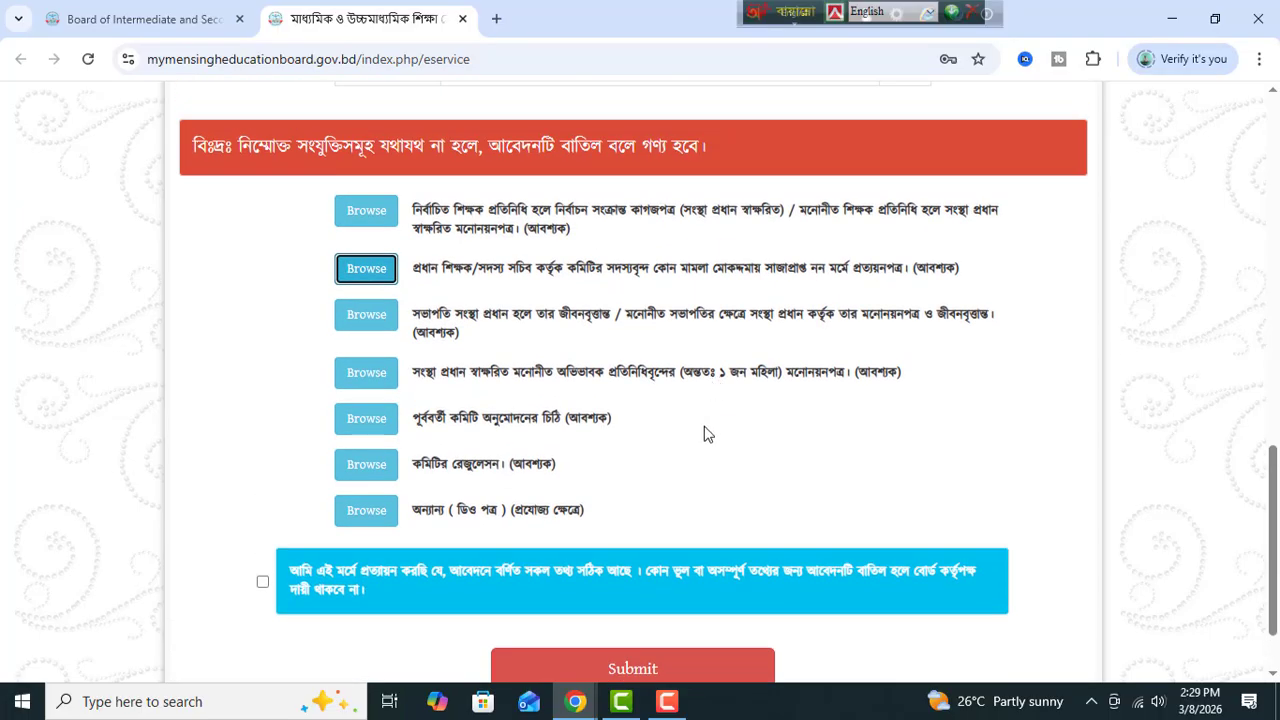